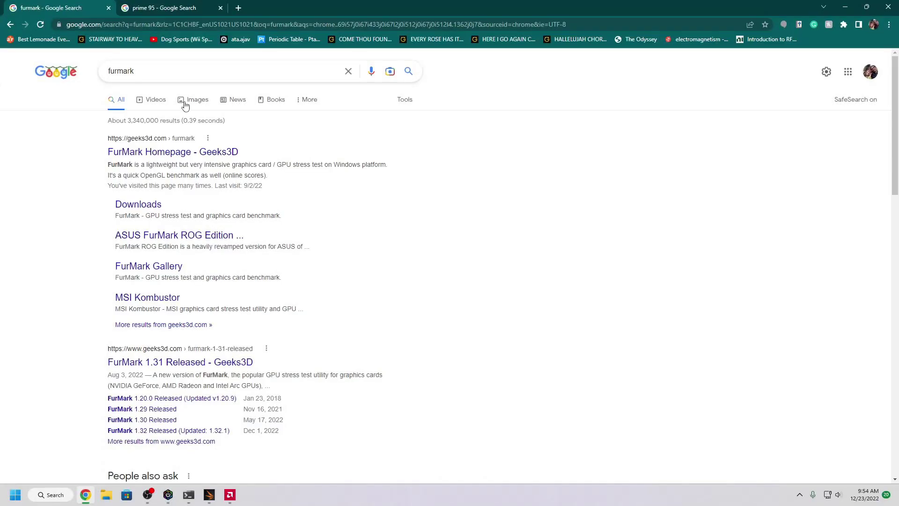
Open the FurMark Homepage on geeks3d.com from the 'furmark' Google results.
{"action": "left_click", "coordinate": [149, 152]}
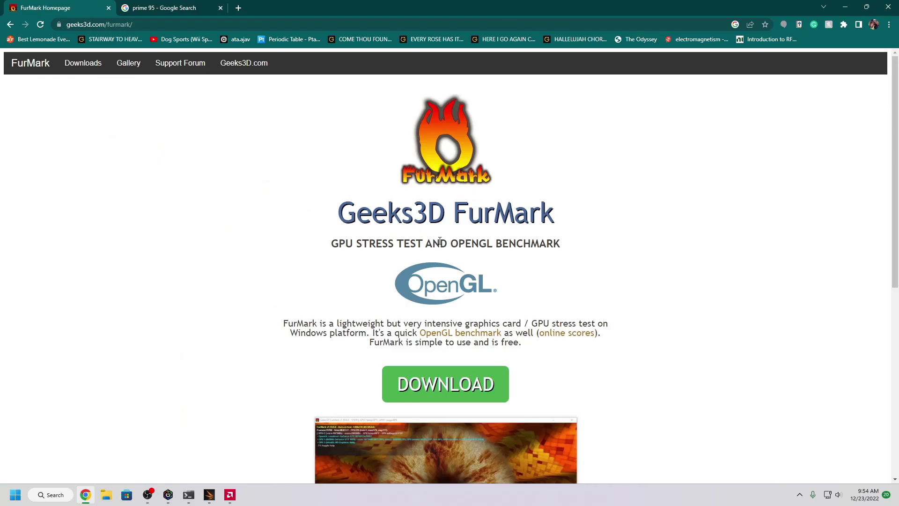
Download the FurMark 1.32.1.0 installer from the Geeks3D FurMark Downloads page.
{"action": "left_click", "coordinate": [449, 383]}
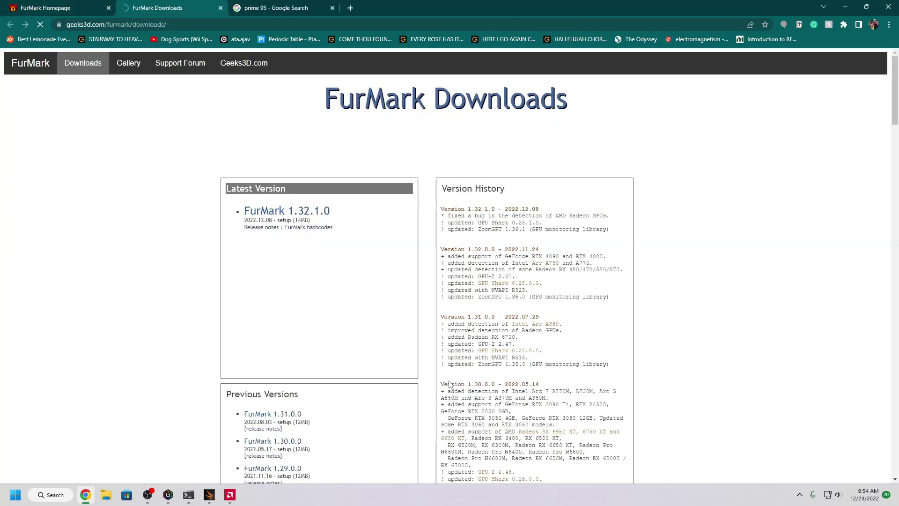
{"action": "left_click", "coordinate": [277, 212]}
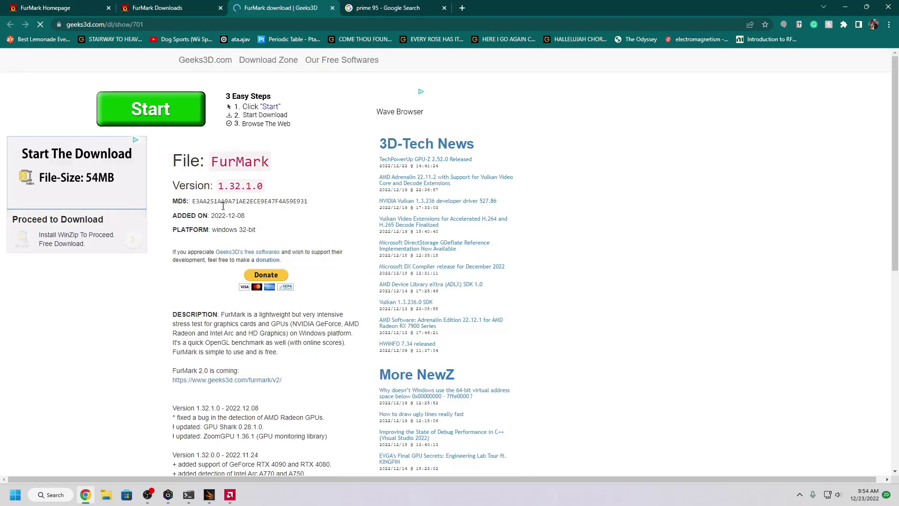
{"action": "left_click", "coordinate": [254, 278]}
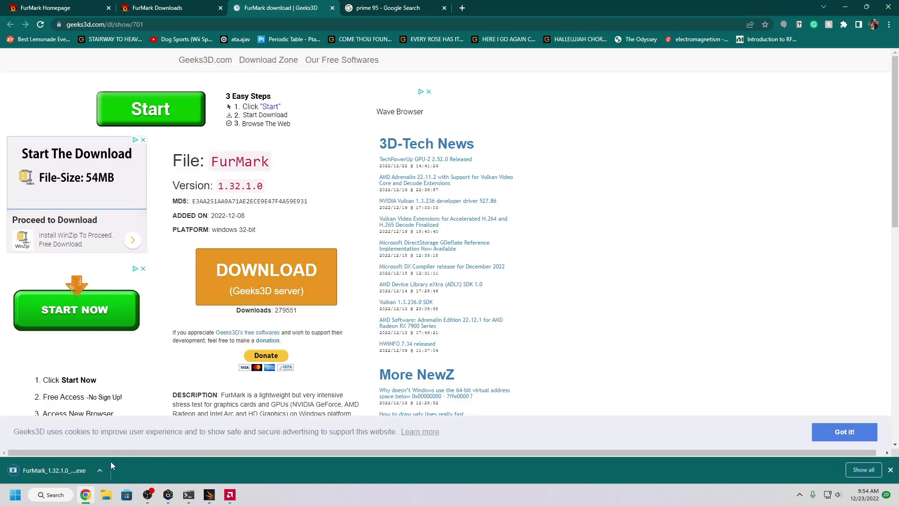
Launch the FurMark installer, accept the license and install into the existing folder.
{"action": "left_click", "coordinate": [74, 469]}
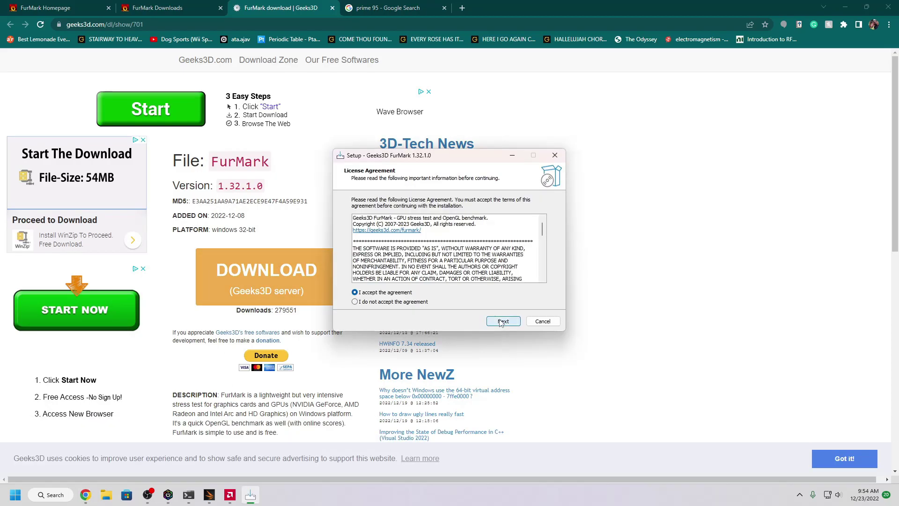
{"action": "left_click", "coordinate": [503, 321]}
{"action": "left_click", "coordinate": [503, 321]}
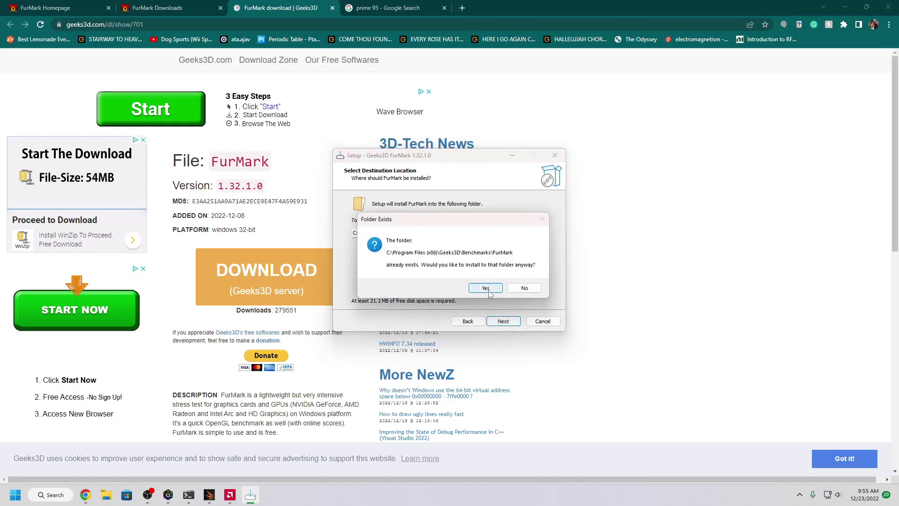
{"action": "left_click", "coordinate": [487, 290]}
{"action": "left_click", "coordinate": [498, 322]}
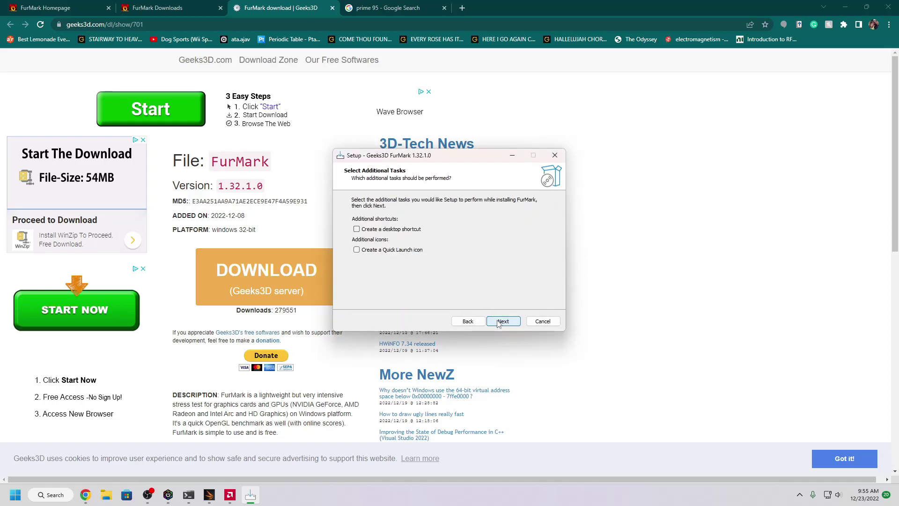
Add a desktop shortcut, install FurMark 1.32.1.0 and finish with Launch FurMark ticked.
{"action": "left_click", "coordinate": [357, 229]}
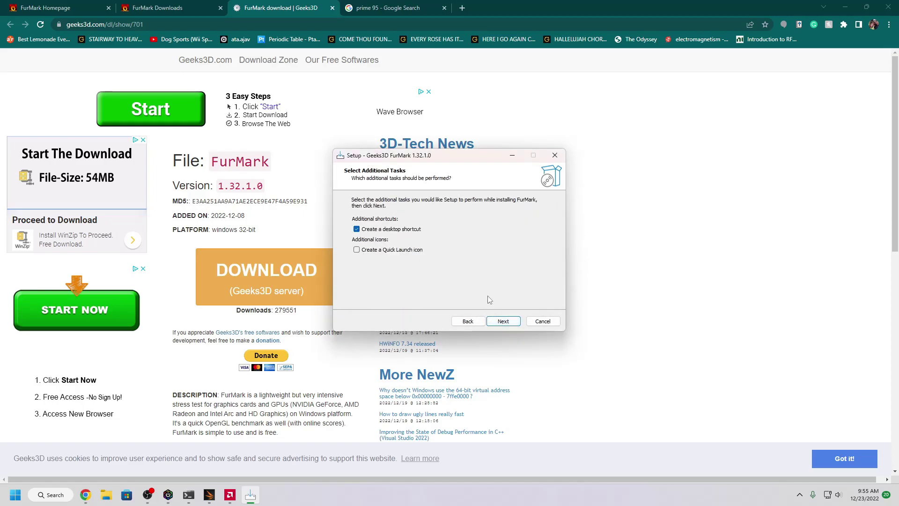
{"action": "left_click", "coordinate": [503, 322]}
{"action": "left_click", "coordinate": [503, 322]}
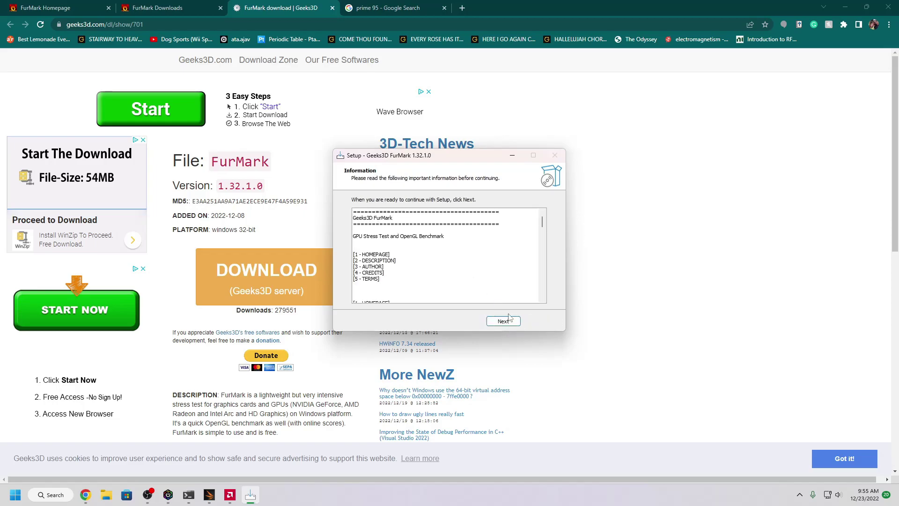
{"action": "left_click", "coordinate": [508, 321]}
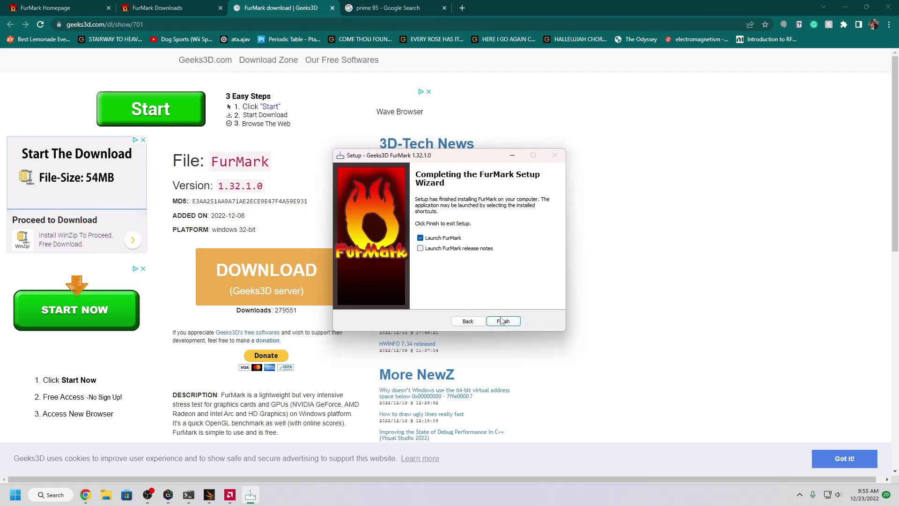
{"action": "left_click", "coordinate": [502, 321]}
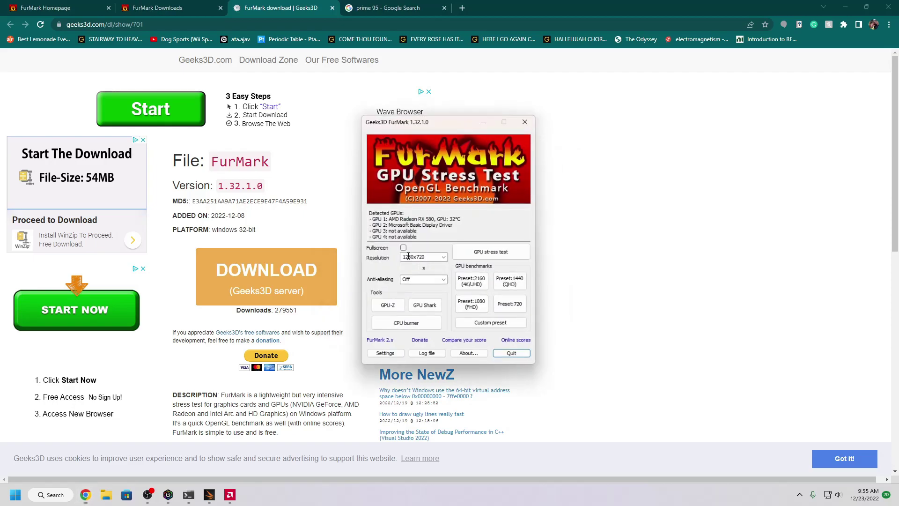
Run FurMark's fullscreen 1920x1080 GPU burn-in test, then return to the 'prime 95' results.
{"action": "left_click", "coordinate": [443, 258]}
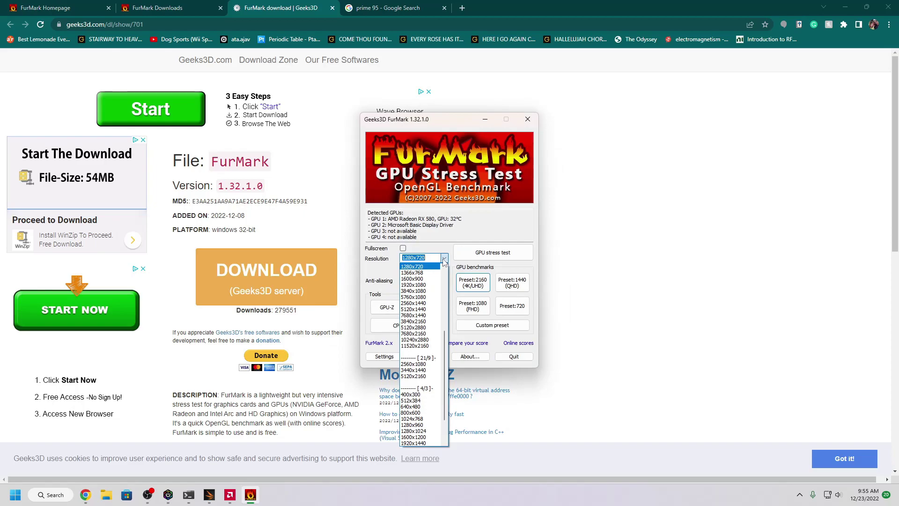
{"action": "left_click", "coordinate": [428, 284]}
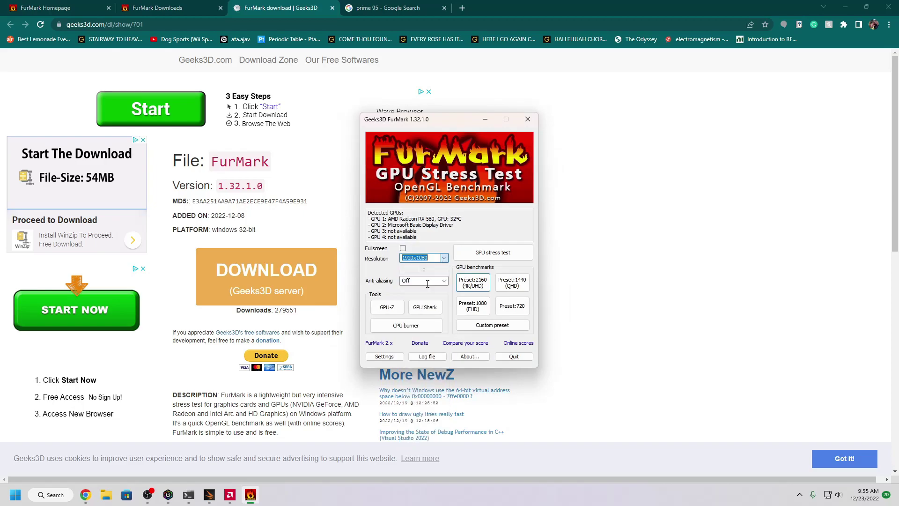
{"action": "left_click", "coordinate": [403, 249]}
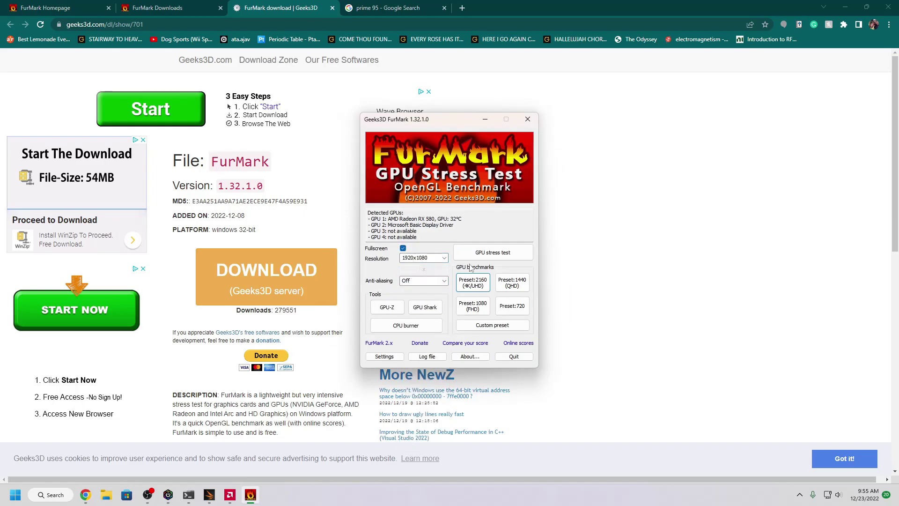
{"action": "left_click", "coordinate": [483, 256]}
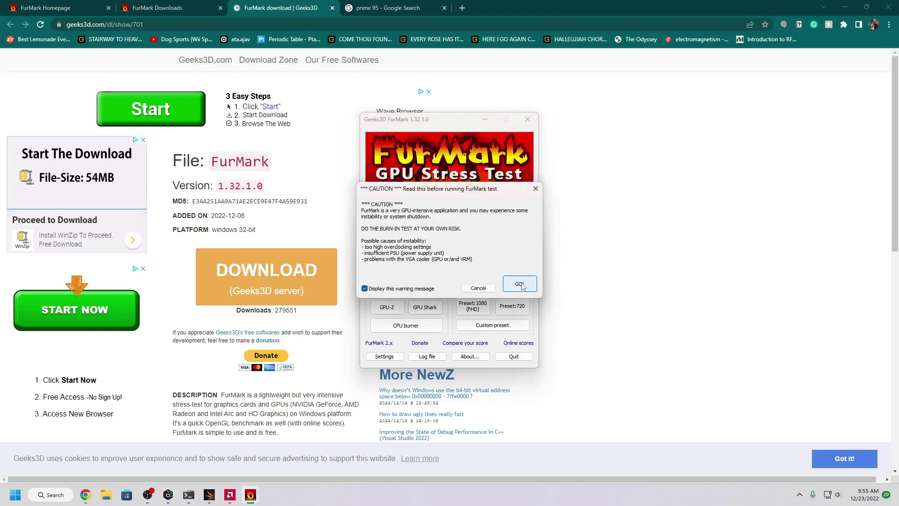
{"action": "left_click", "coordinate": [520, 284]}
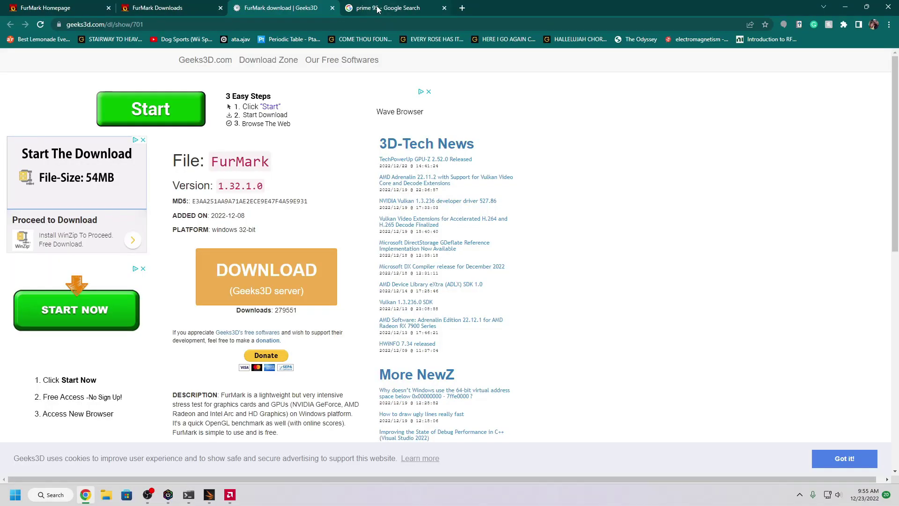
{"action": "left_click", "coordinate": [378, 8]}
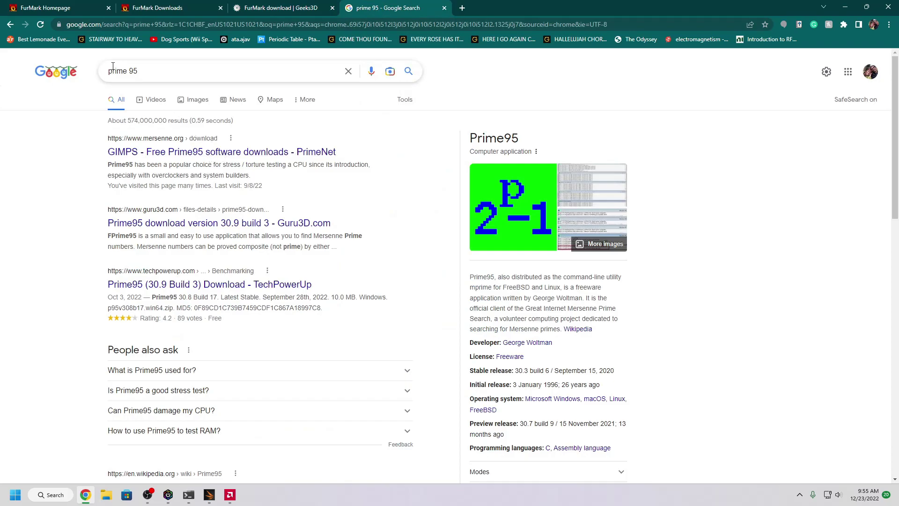
Download p95v308b17.win64.zip from the Windows 64-bit row on mersenne.org's download page.
{"action": "left_click", "coordinate": [158, 150]}
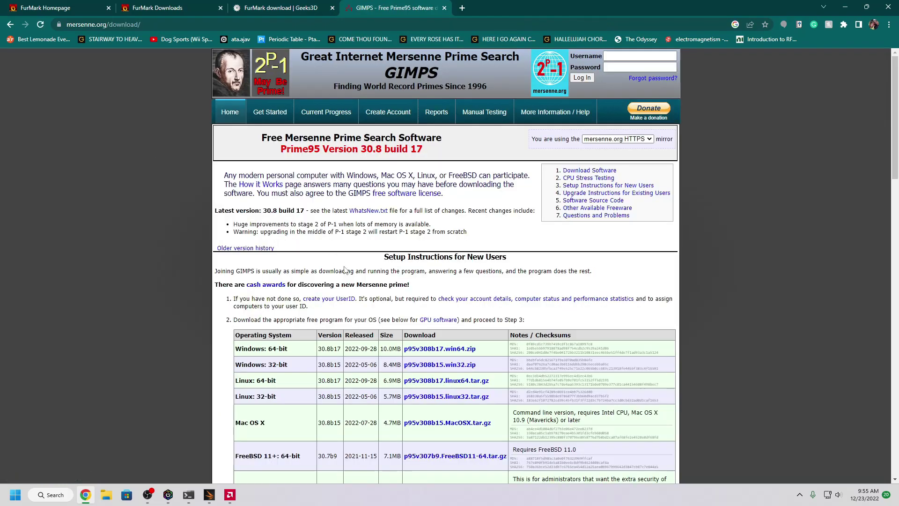
{"action": "scroll", "coordinate": [261, 300], "scroll_direction": "down", "scroll_amount": 1}
{"action": "left_click", "coordinate": [418, 302]}
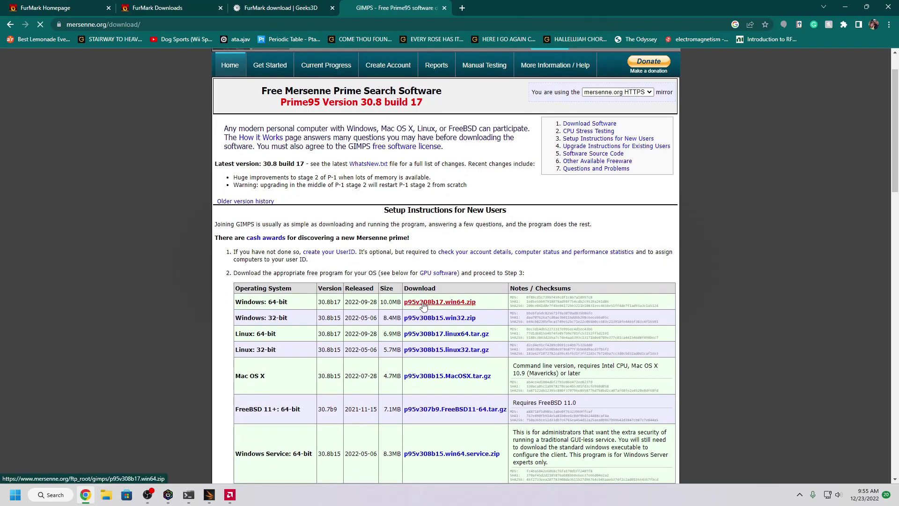
Extract the Prime95 zip and run the extracted prime95 past the SmartScreen warning.
{"action": "left_click", "coordinate": [55, 470]}
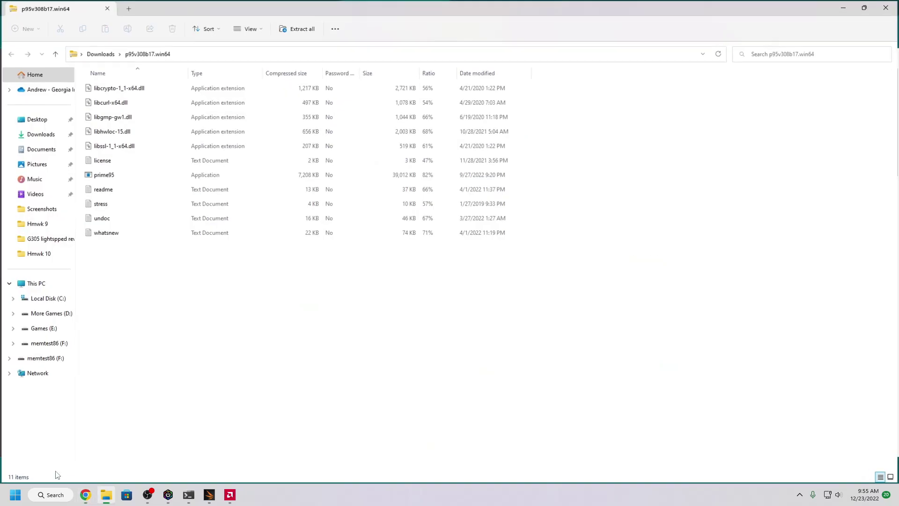
{"action": "double_click", "coordinate": [89, 174]}
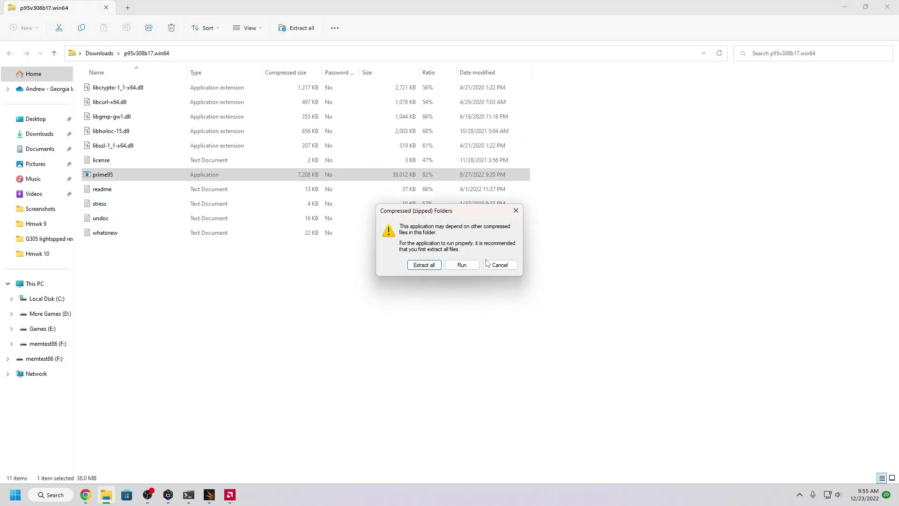
{"action": "left_click", "coordinate": [425, 265]}
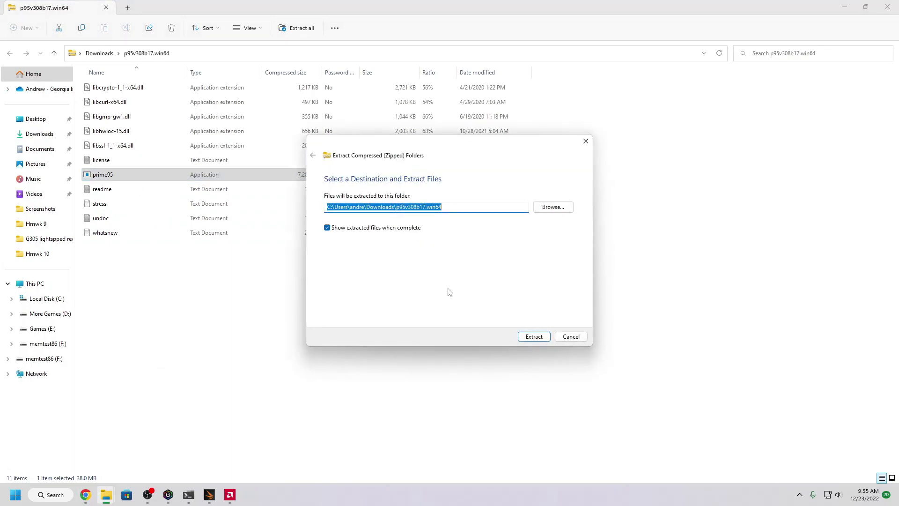
{"action": "left_click", "coordinate": [534, 337]}
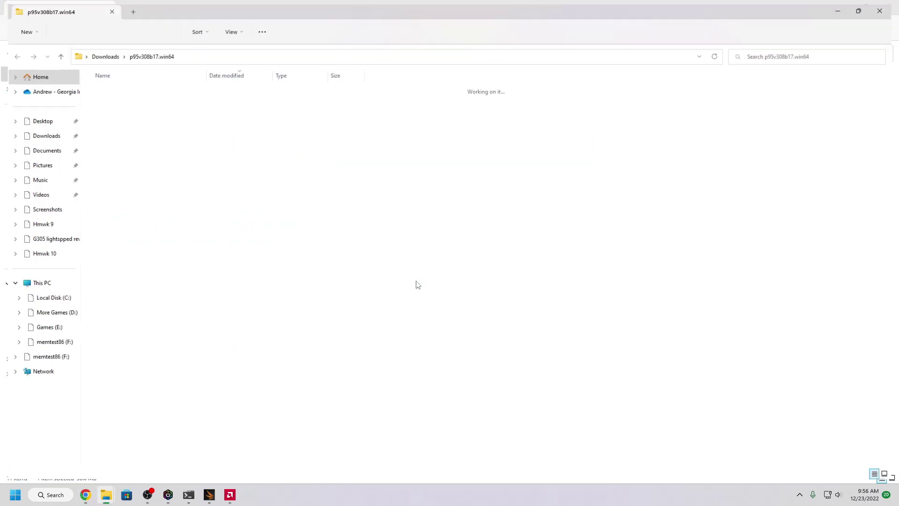
{"action": "double_click", "coordinate": [135, 221]}
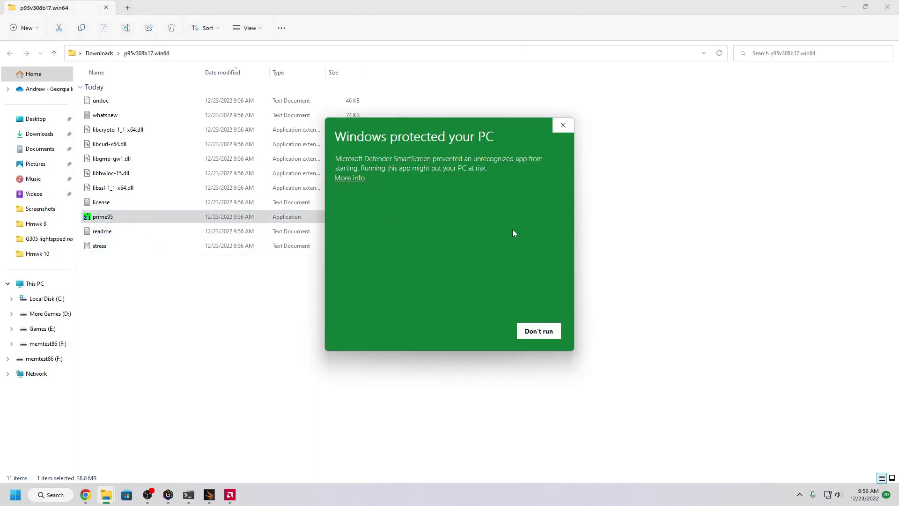
{"action": "left_click", "coordinate": [357, 179]}
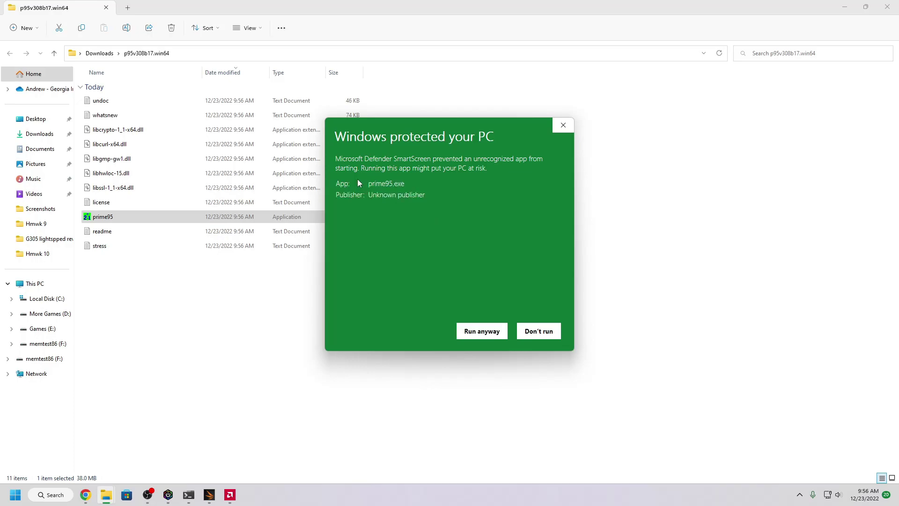
{"action": "left_click", "coordinate": [488, 333]}
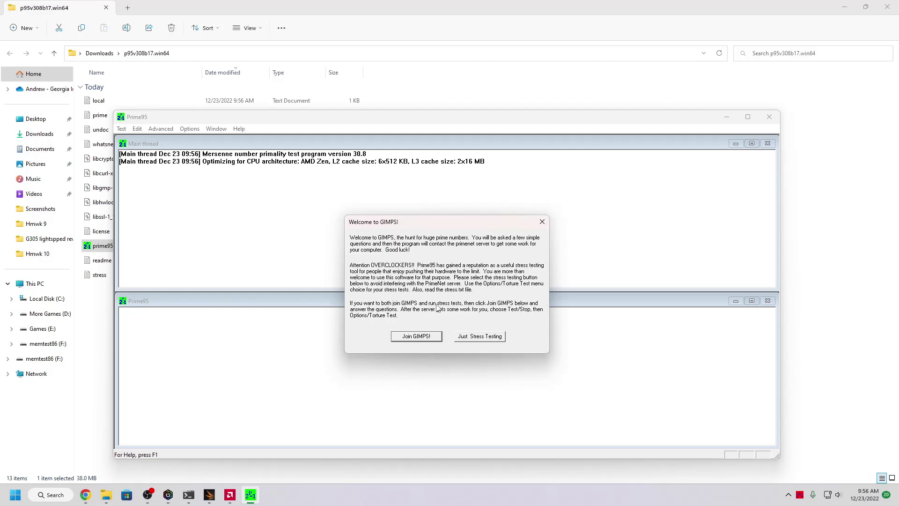
Choose Just Stress Testing and start Prime95's default Blend torture test, then bring up Task Manager.
{"action": "left_click", "coordinate": [488, 338]}
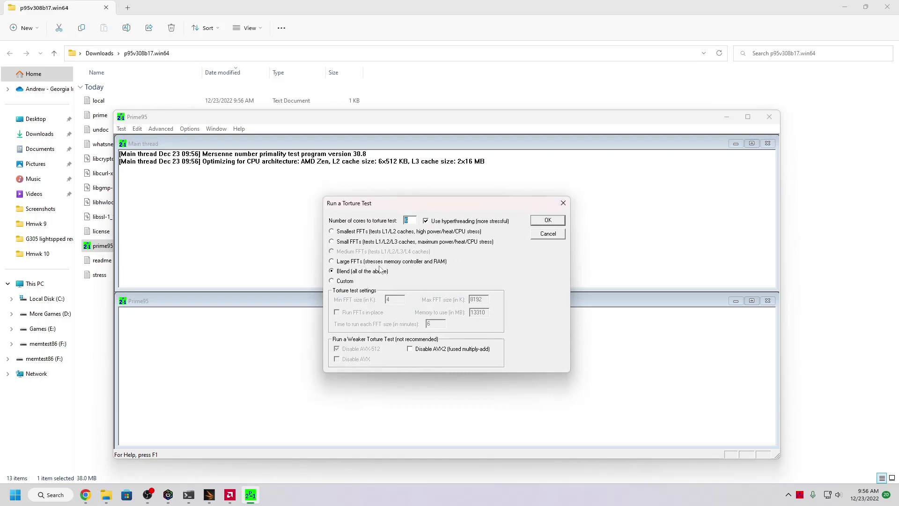
{"action": "left_click", "coordinate": [548, 224]}
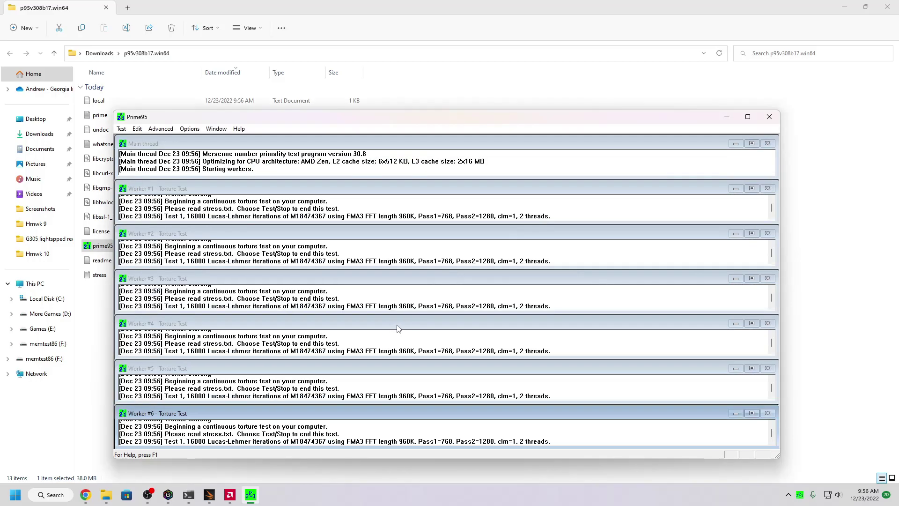
{"action": "key", "text": "ctrl+shift+Escape"}
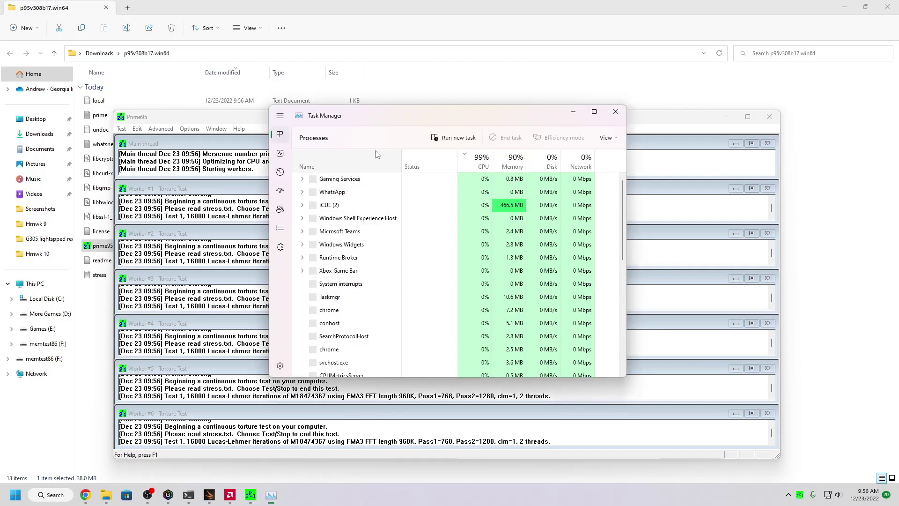
Sort Task Manager's processes by CPU usage, showing Prime95 holding the CPU at 99%.
{"action": "left_click", "coordinate": [481, 162]}
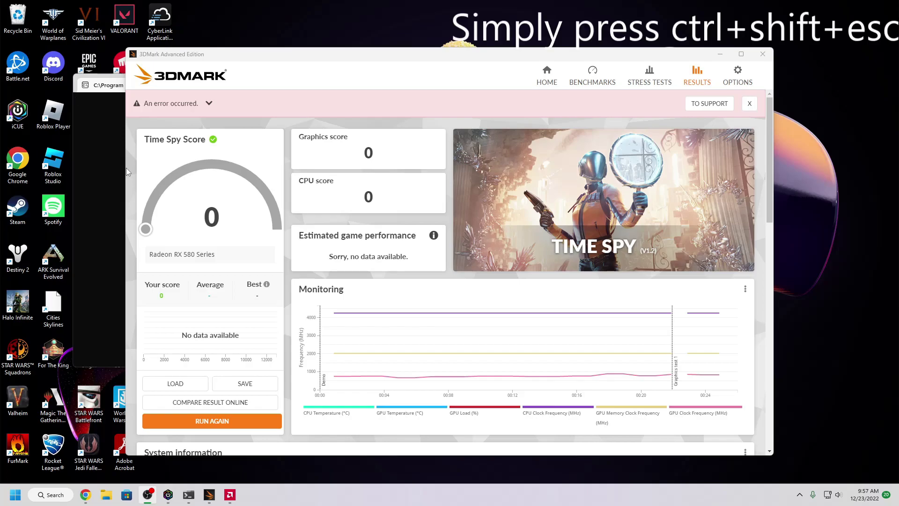
{"action": "key", "text": "ctrl+shift+Escape"}
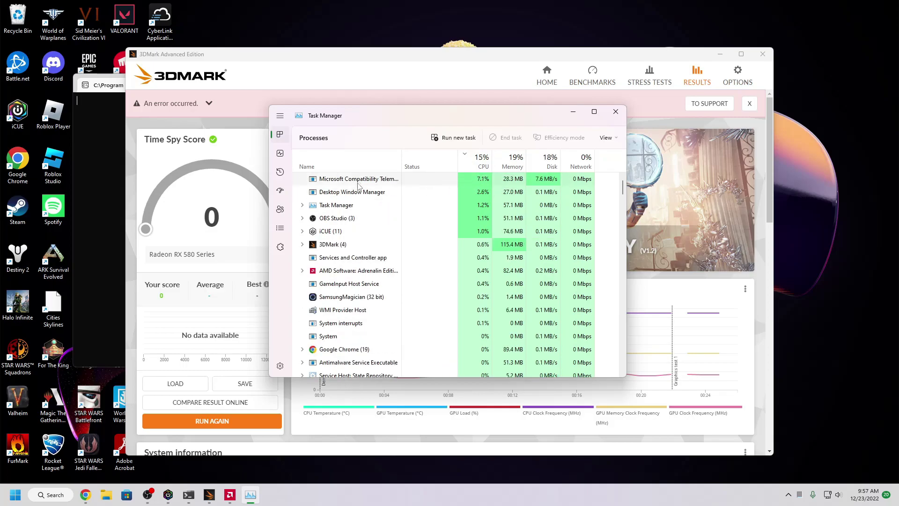
{"action": "left_click", "coordinate": [357, 182]}
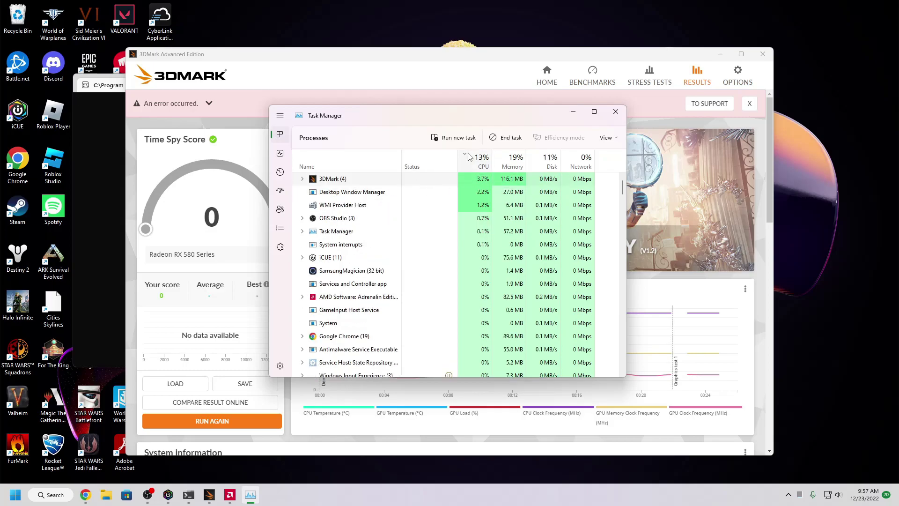
{"action": "left_click", "coordinate": [616, 112]}
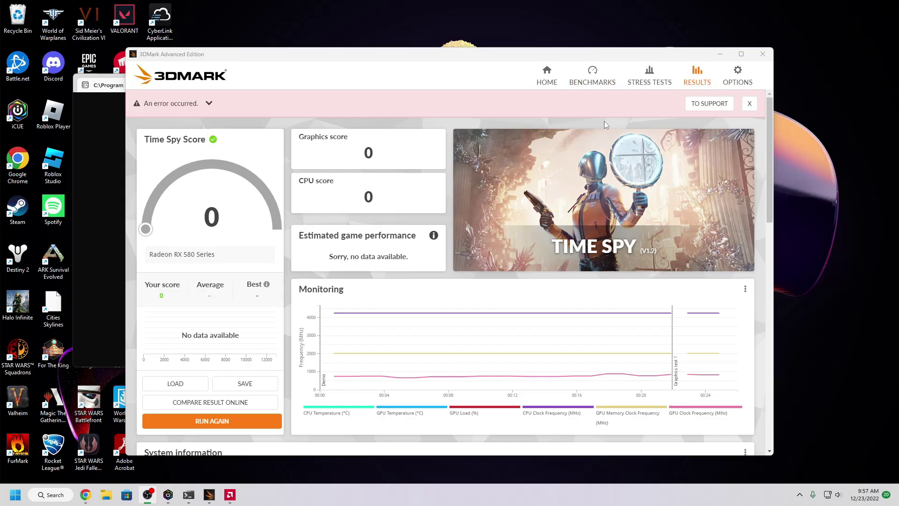
Start the Time Spy Stress Test from 3DMark's Stress Tests page.
{"action": "left_click", "coordinate": [649, 76]}
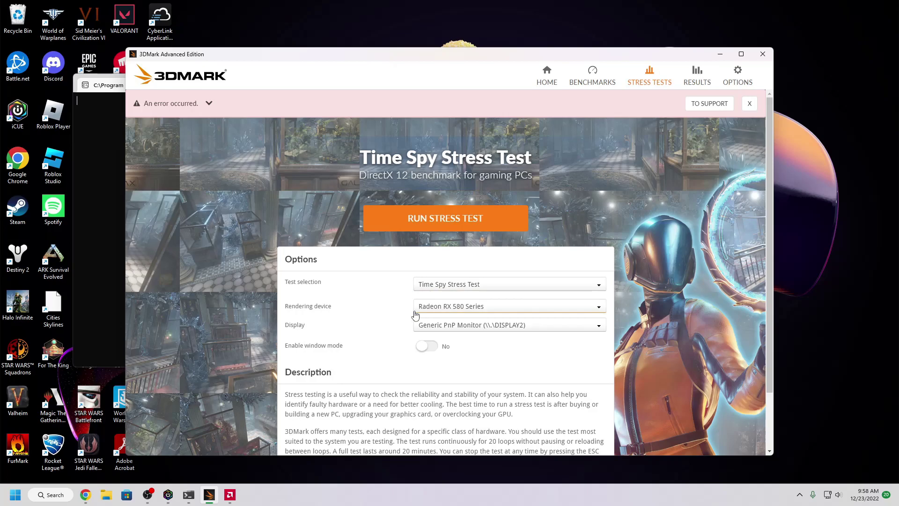
{"action": "left_click", "coordinate": [440, 217]}
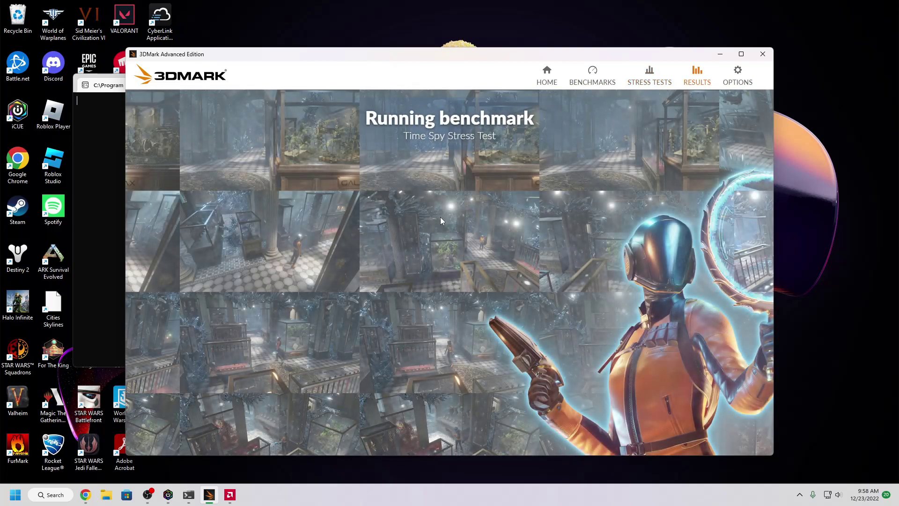